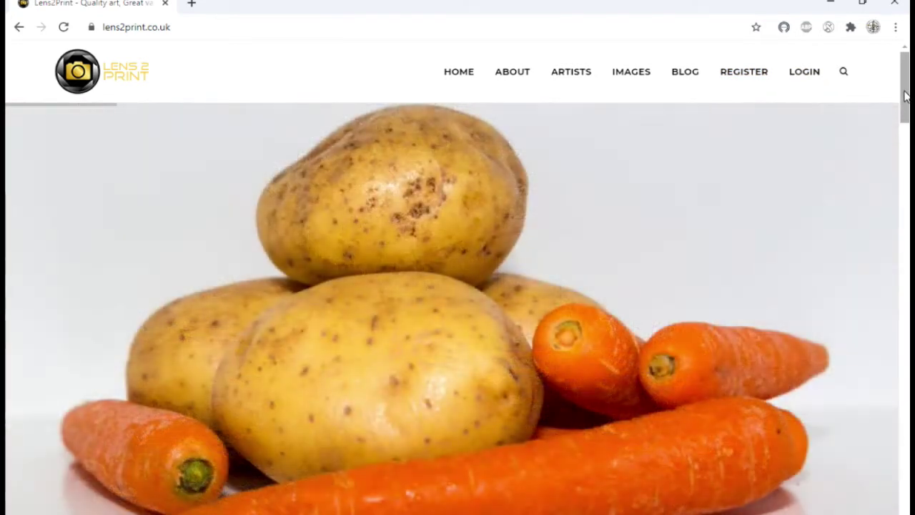
Open the artist registration form through the link among the essentials in the home page footer.
left_click_drag(906, 96, 910, 485)
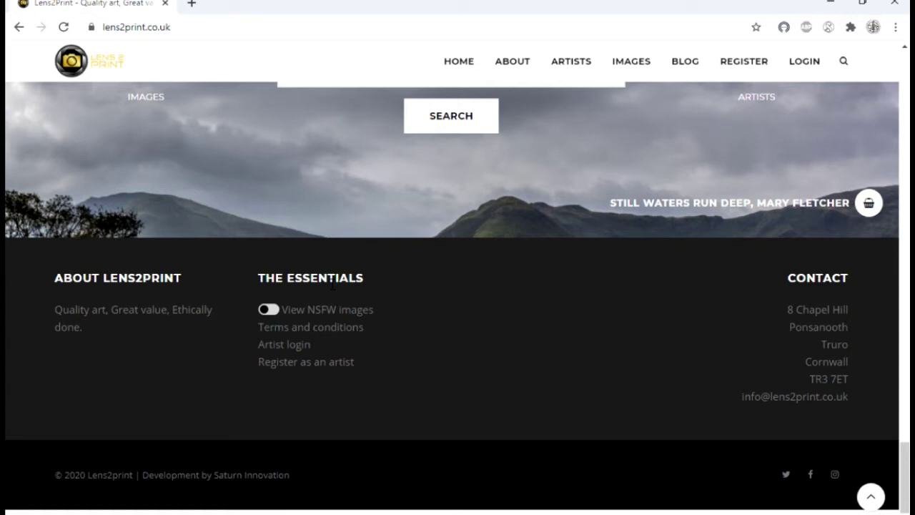
mouse_move(309, 312)
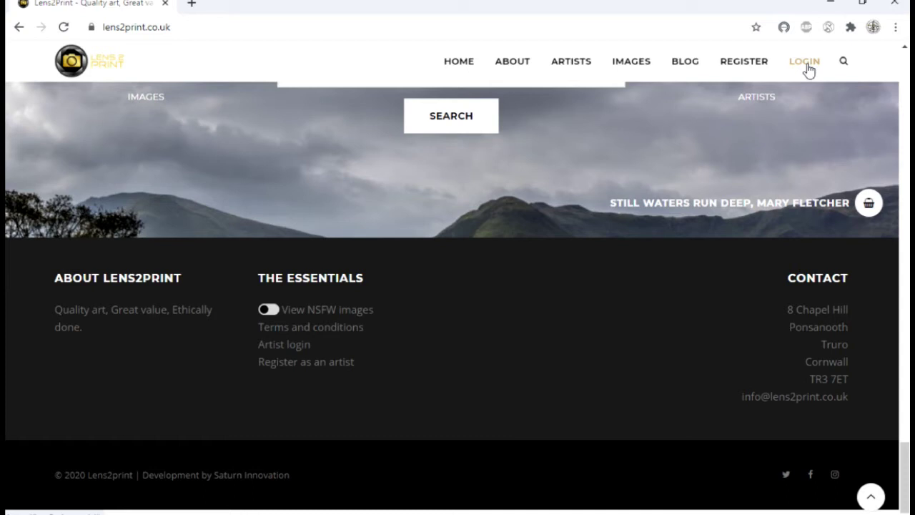
left_click(286, 363)
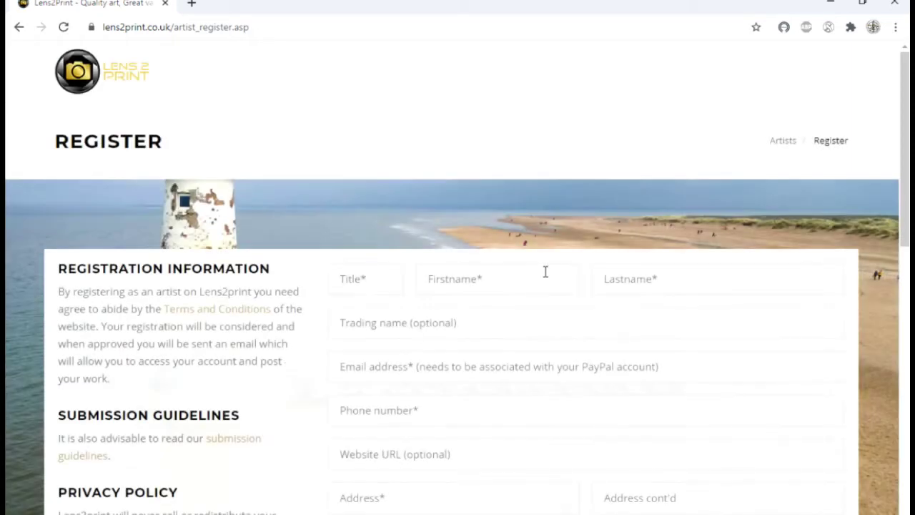
Enter the title Mr and fill in the artist's first name and last name in the registration form.
left_click_drag(907, 206, 910, 276)
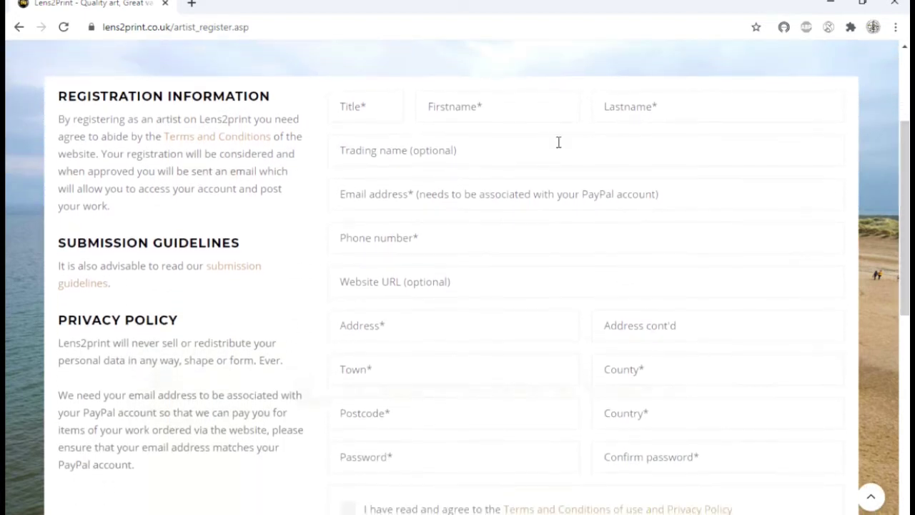
left_click(388, 108)
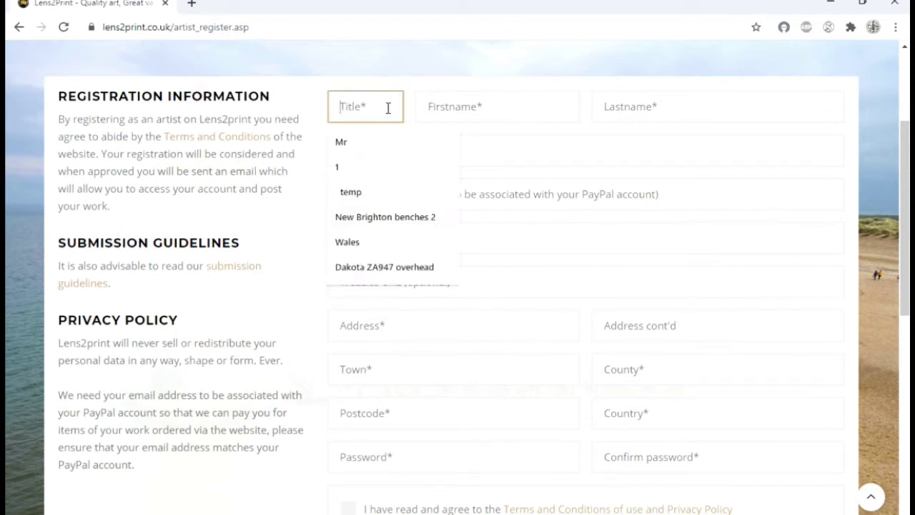
type("Mr")
key("Tab")
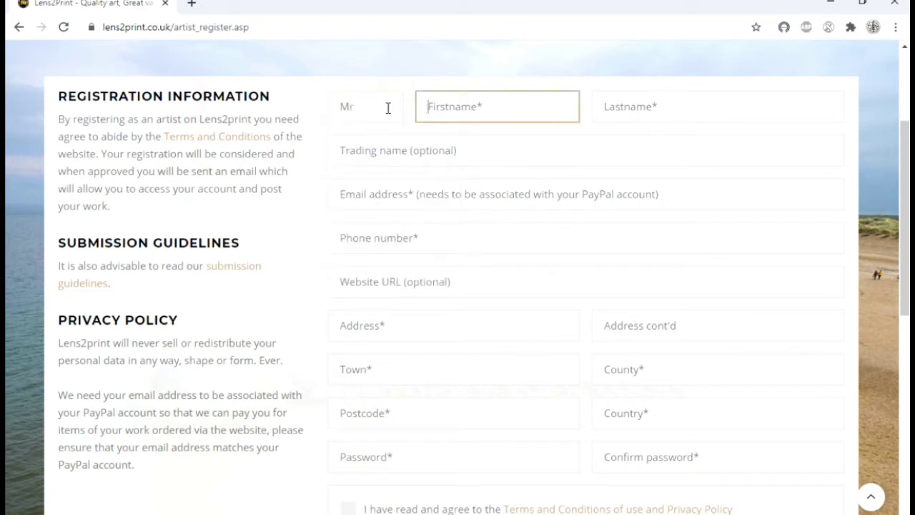
type("Testy")
key("Tab")
type("M")
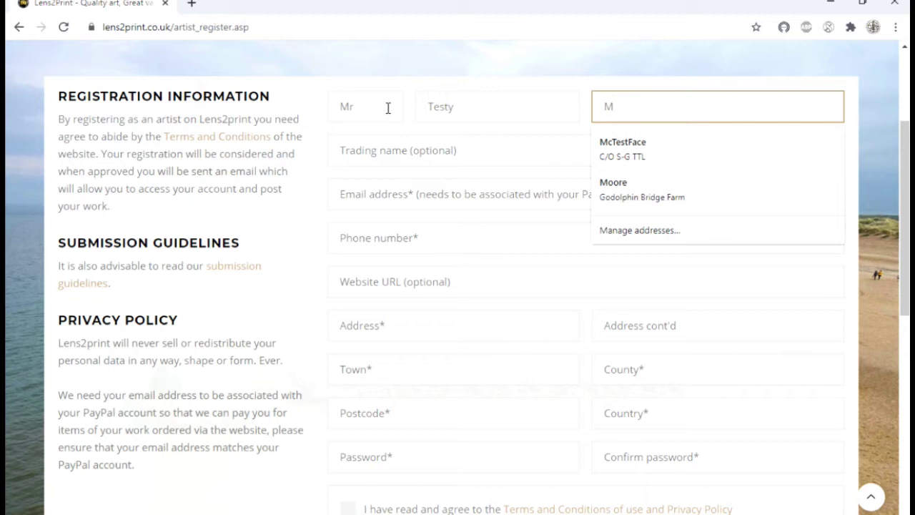
type("cTest")
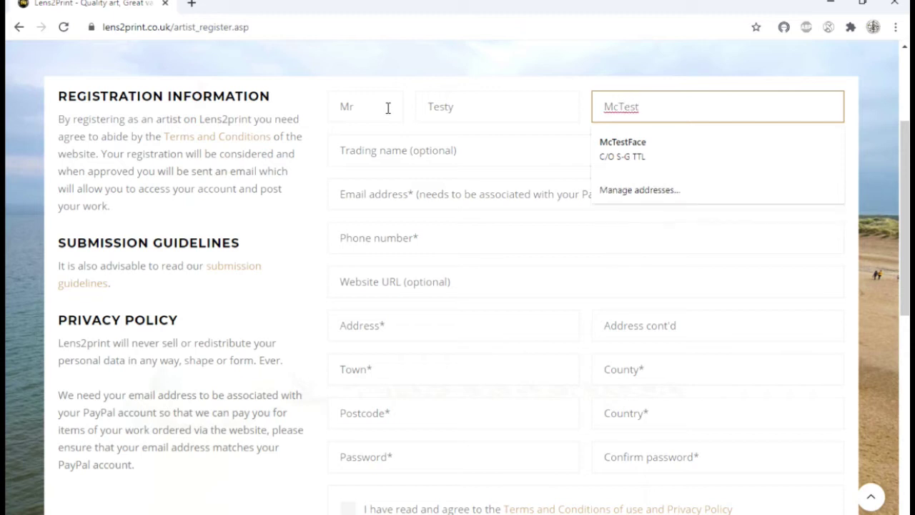
type("Face")
key("ctrl+a")
Set the trading name to "McTesty images" and fill in the email, phone and address details from a saved autofill entry.
left_click(372, 158)
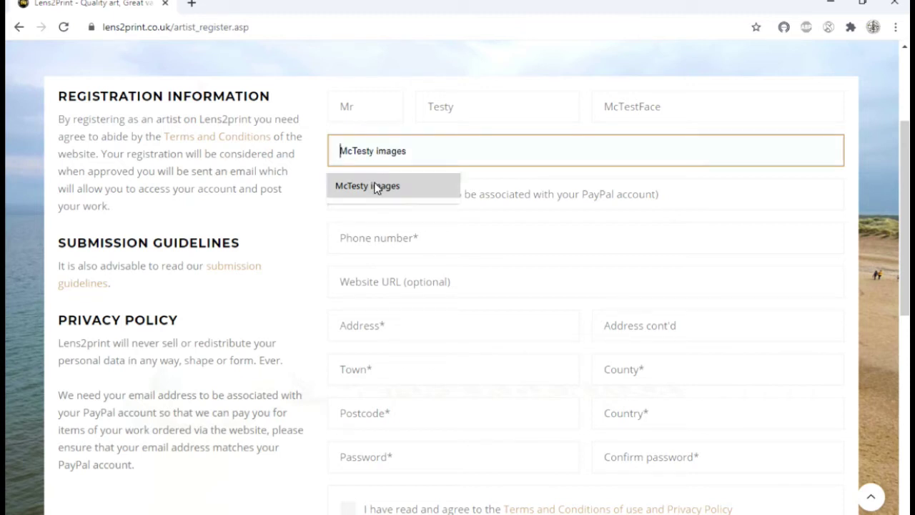
left_click(375, 186)
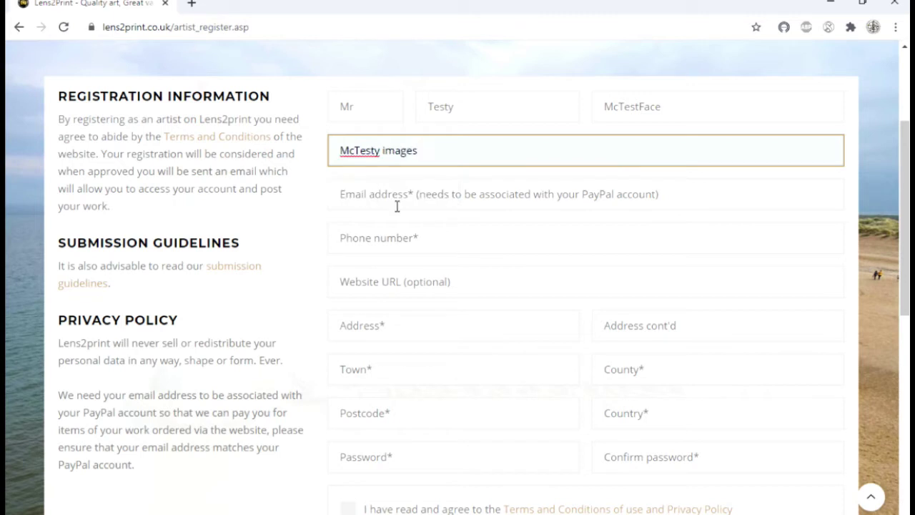
left_click(398, 204)
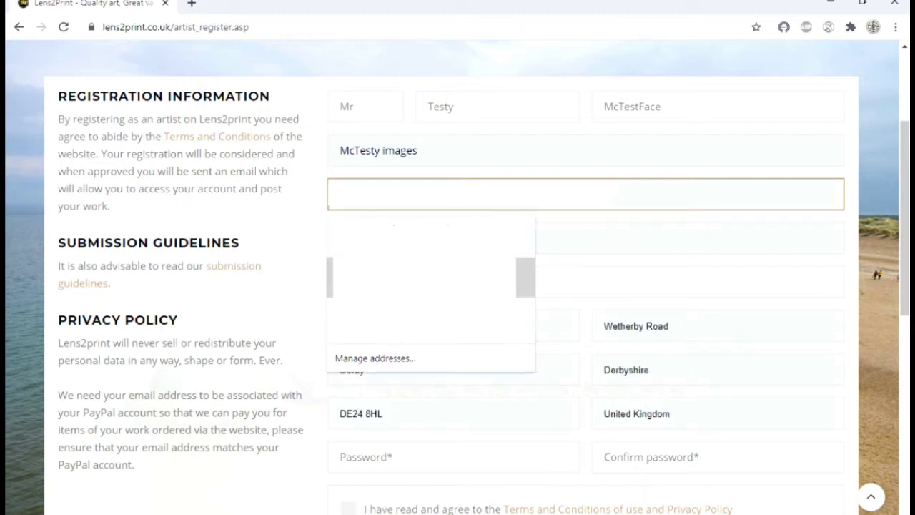
key("Up")
key("Down")
key("Down")
key("Return")
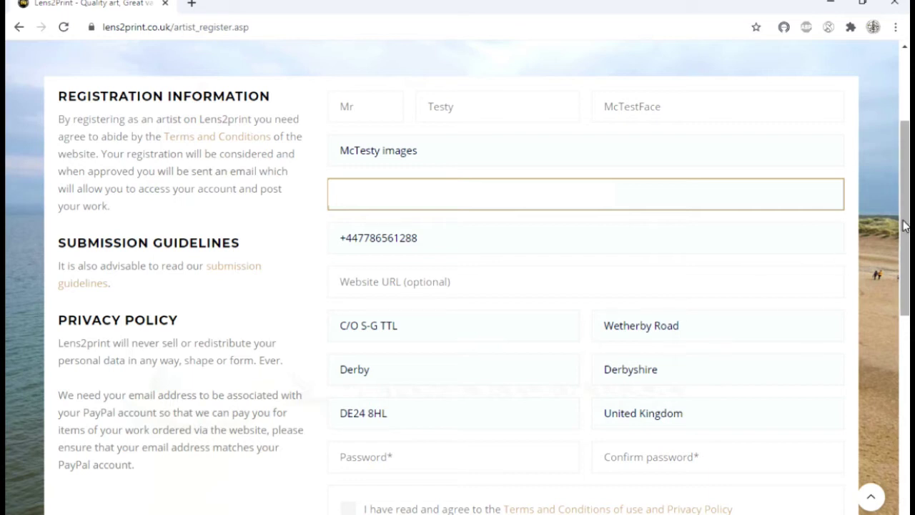
Enter the account password, clear and re-enter it, and repeat it in the password confirmation.
scroll(907, 226, "down", 3)
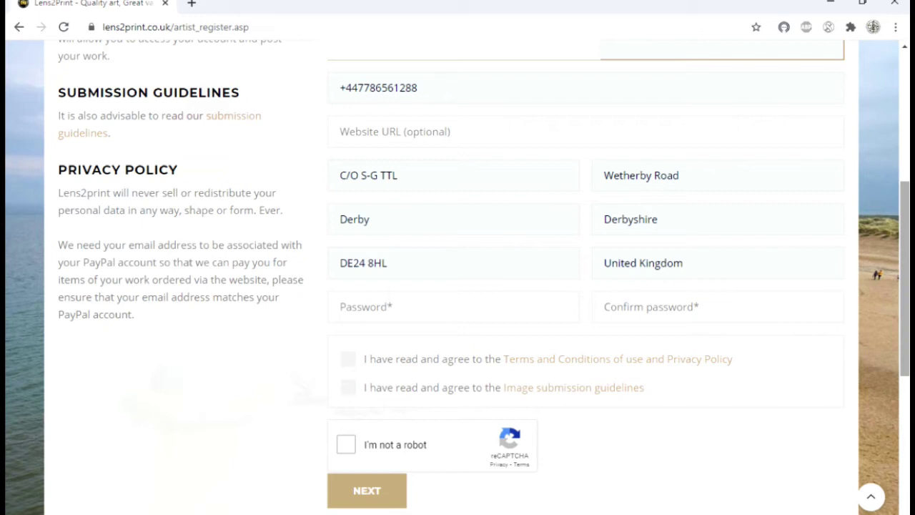
left_click(419, 305)
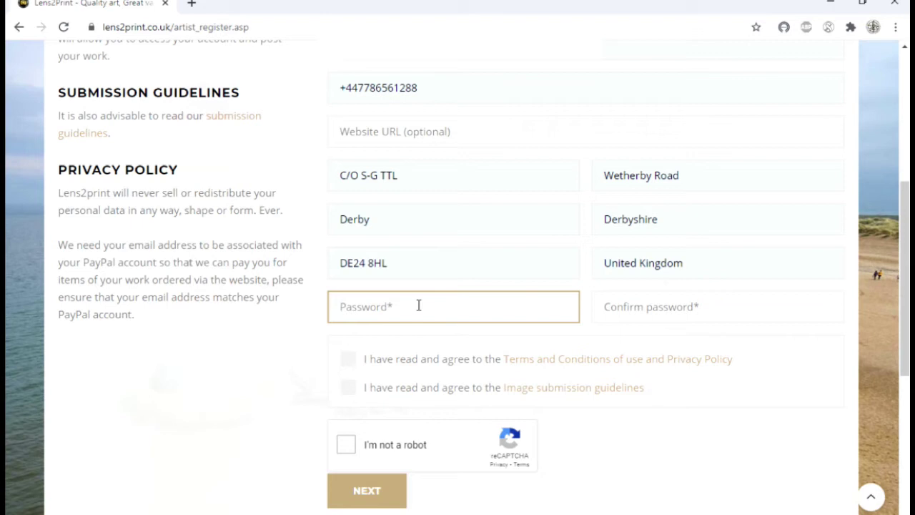
type("••••")
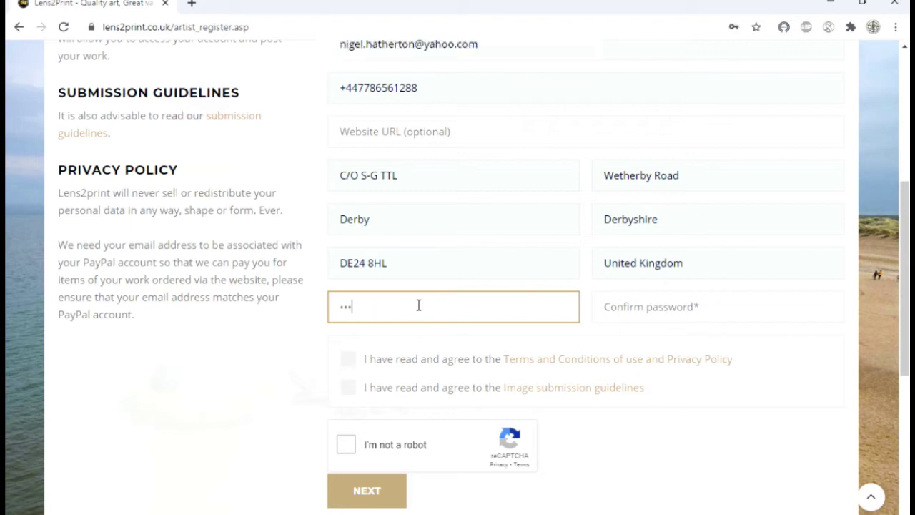
key("Tab")
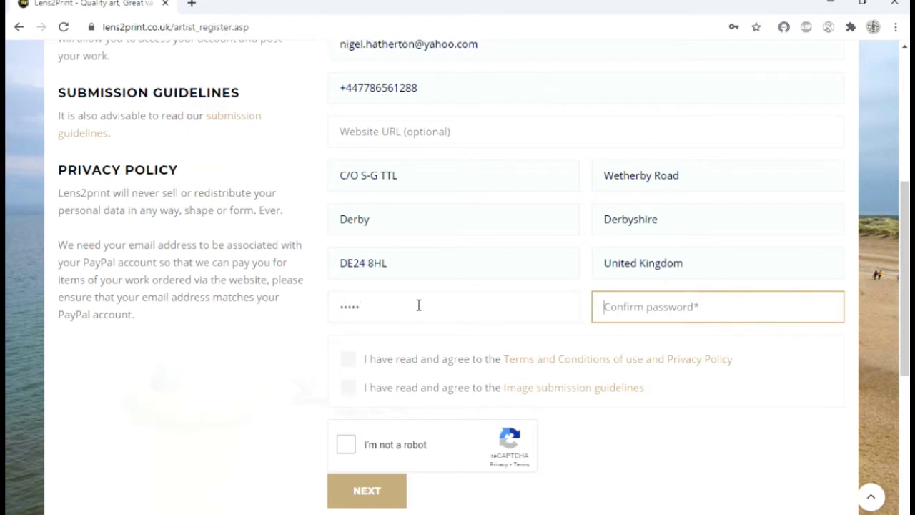
left_click(418, 305)
key("BackSpace")
key("BackSpace")
key("BackSpace")
key("BackSpace")
key("BackSpace")
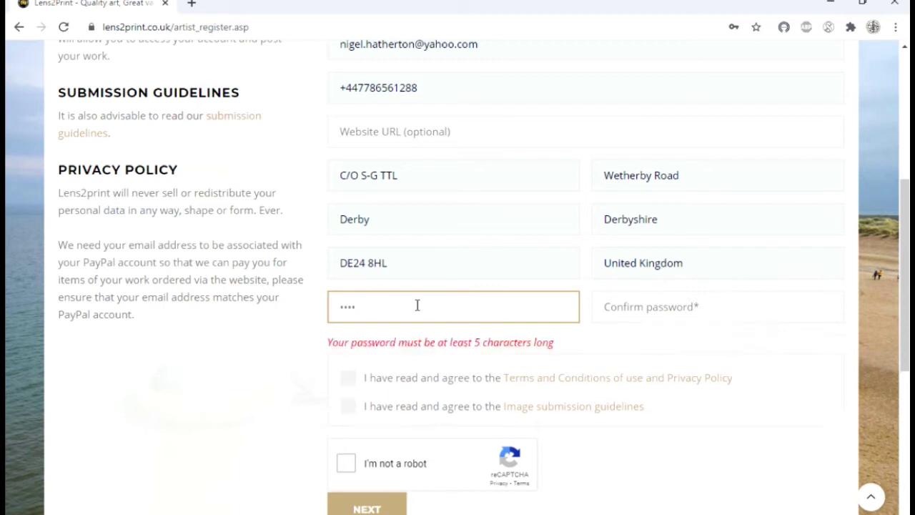
type("•••••")
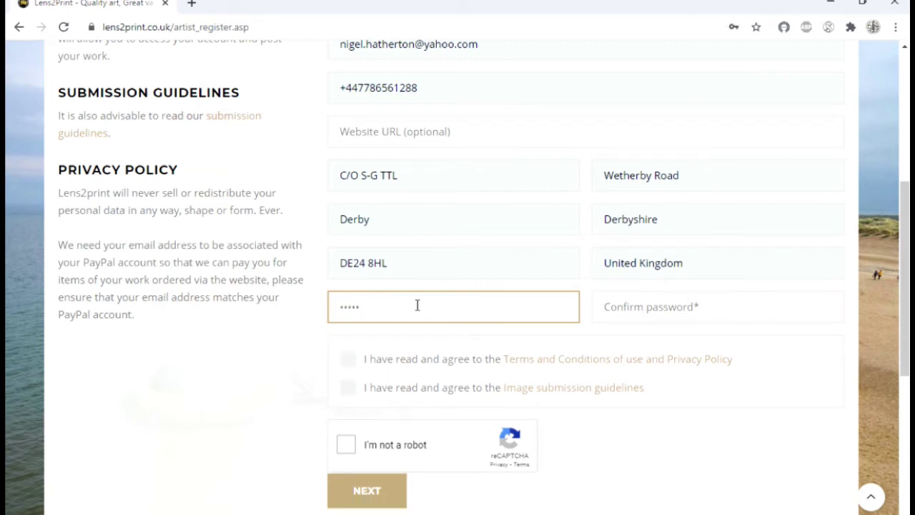
key("Tab")
type("•••••")
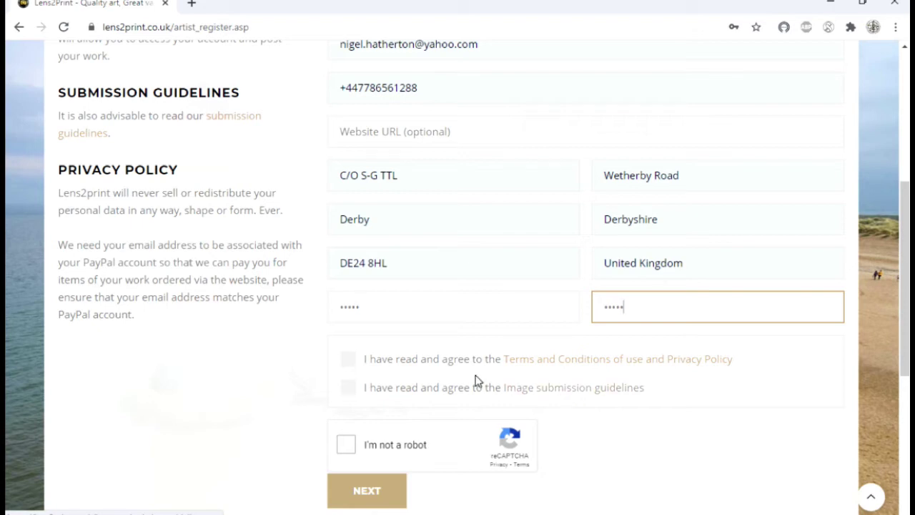
Accept the terms and the image submission guidelines, complete the robot check, and submit the form without saving the password in the browser.
left_click(349, 360)
left_click(349, 387)
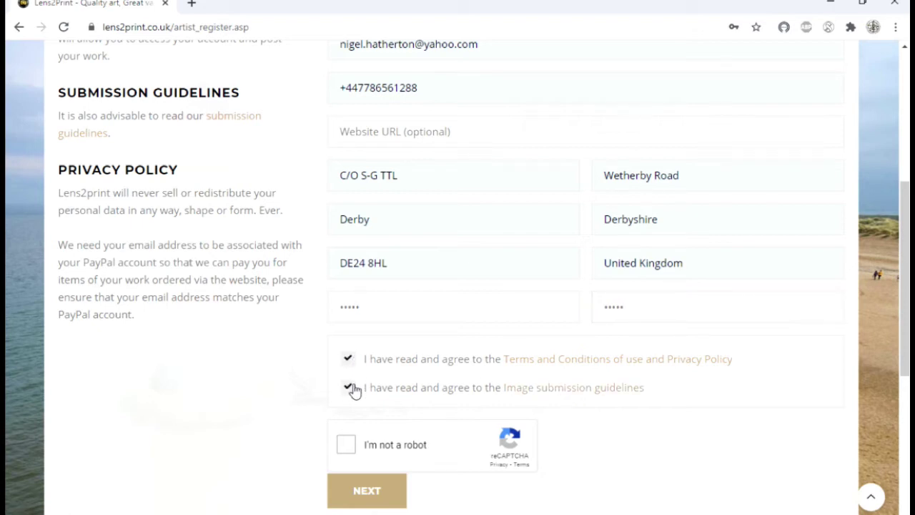
left_click(346, 446)
left_click(369, 494)
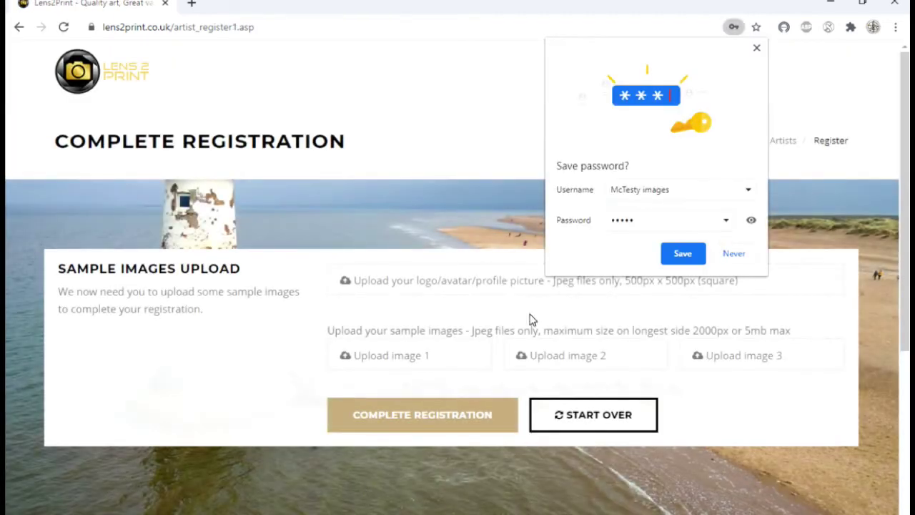
left_click(759, 49)
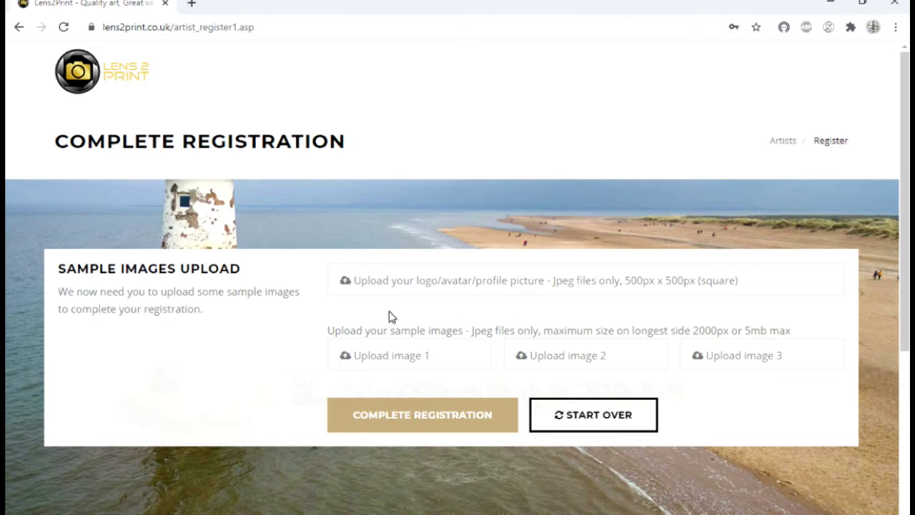
Choose "logo v4a.jpg" from C:\Azimuth\video studio\Joining video as the logo/avatar/profile picture.
left_click(345, 283)
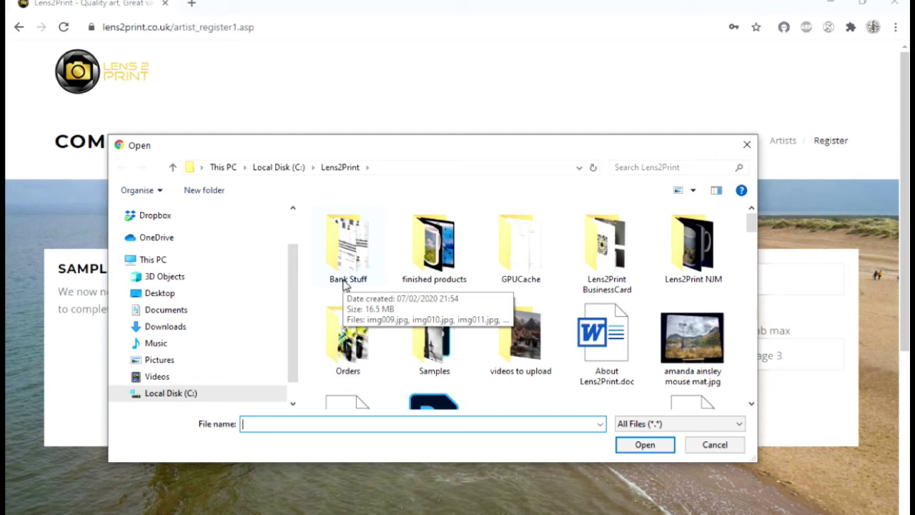
left_click(278, 168)
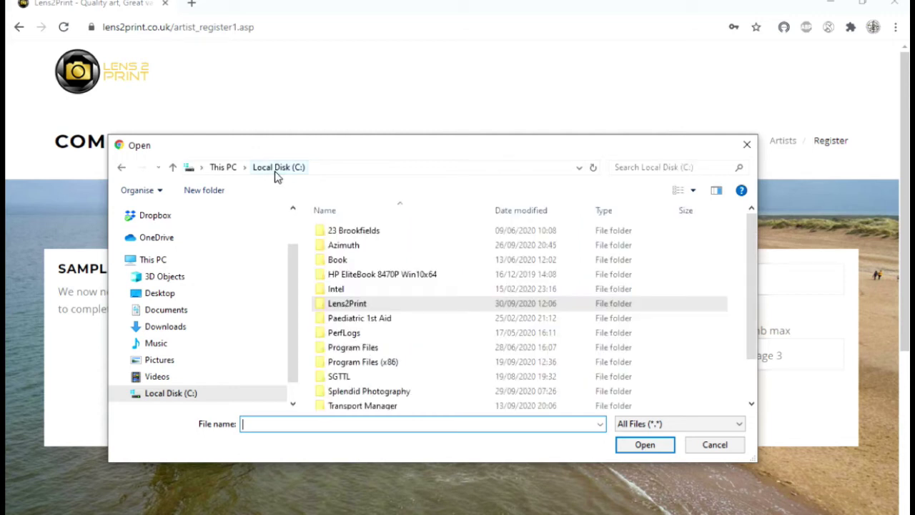
double_click(354, 245)
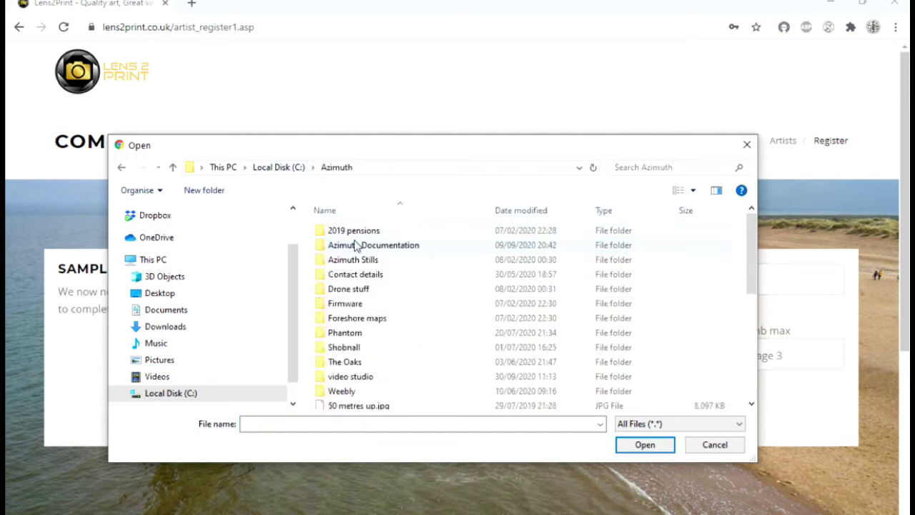
double_click(351, 377)
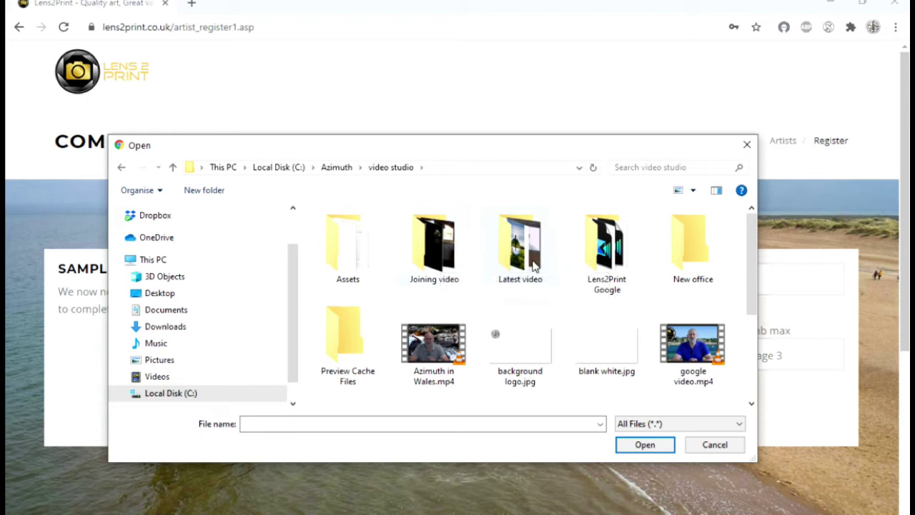
left_click(453, 254)
double_click(453, 254)
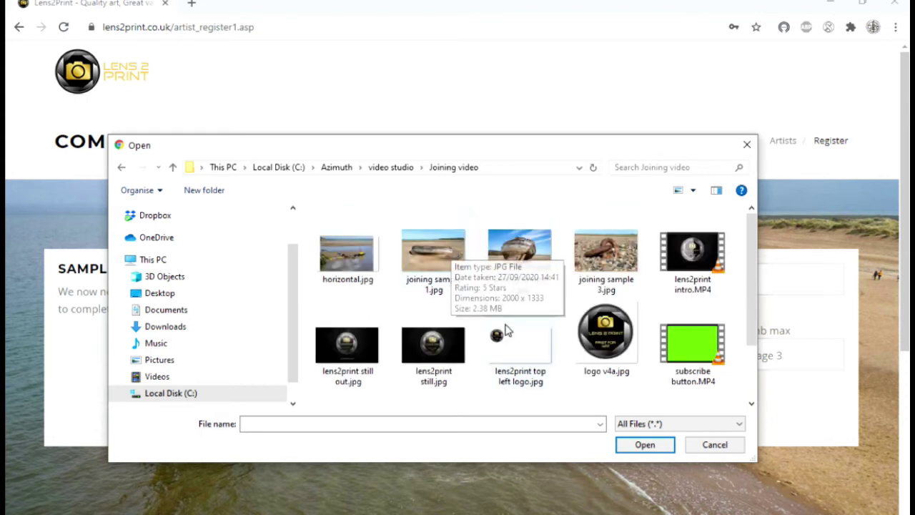
left_click(593, 342)
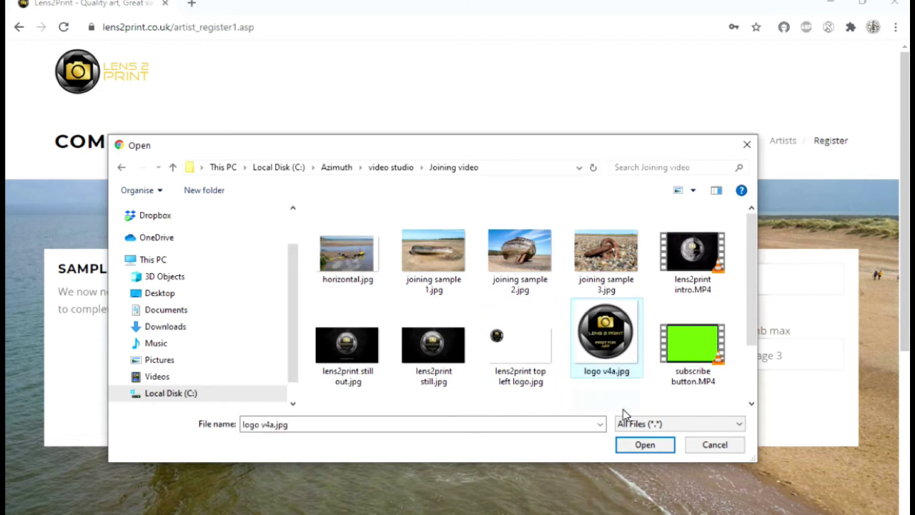
left_click(644, 445)
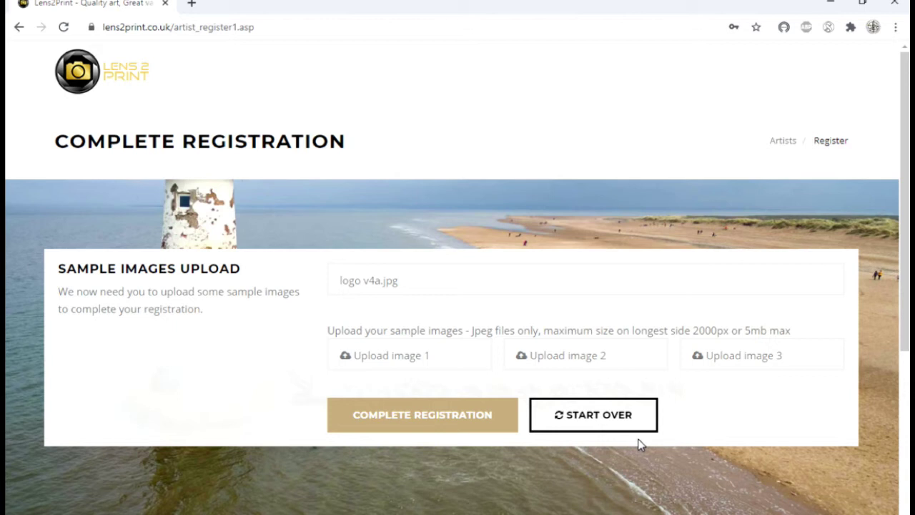
Choose "joining sample 1.jpg", "joining sample 2.jpg" and "joining sample 3.jpg" as sample images 1, 2 and 3.
left_click(358, 357)
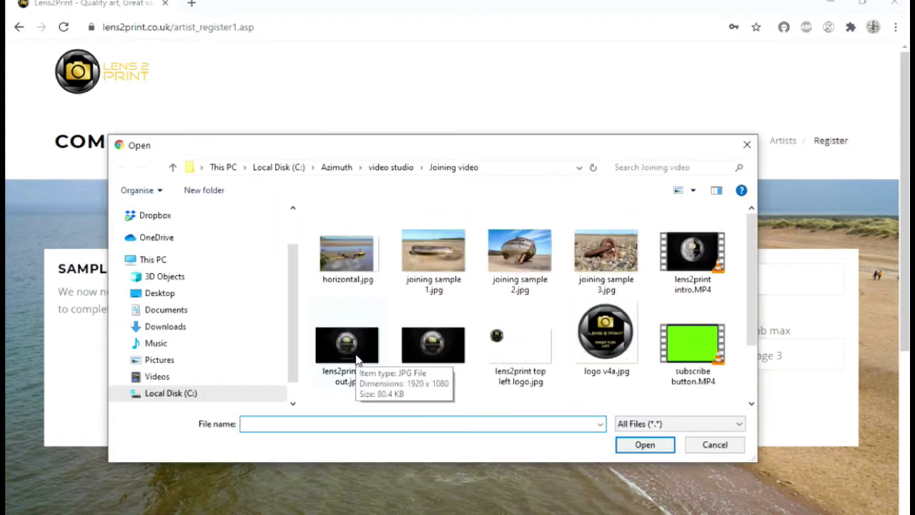
left_click(429, 270)
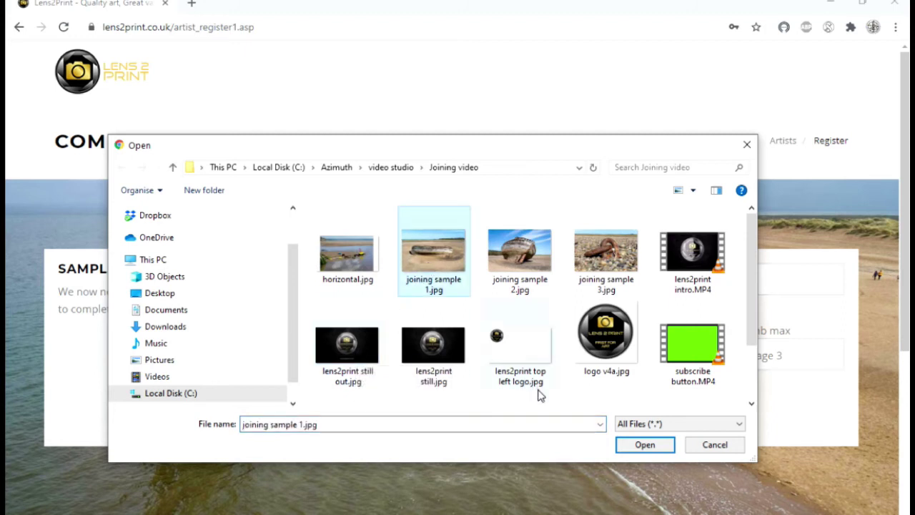
left_click(646, 445)
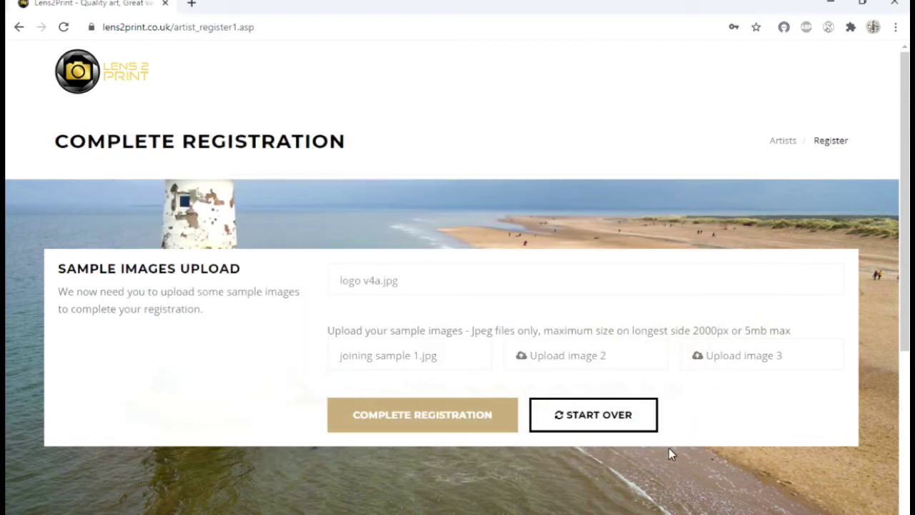
left_click(580, 356)
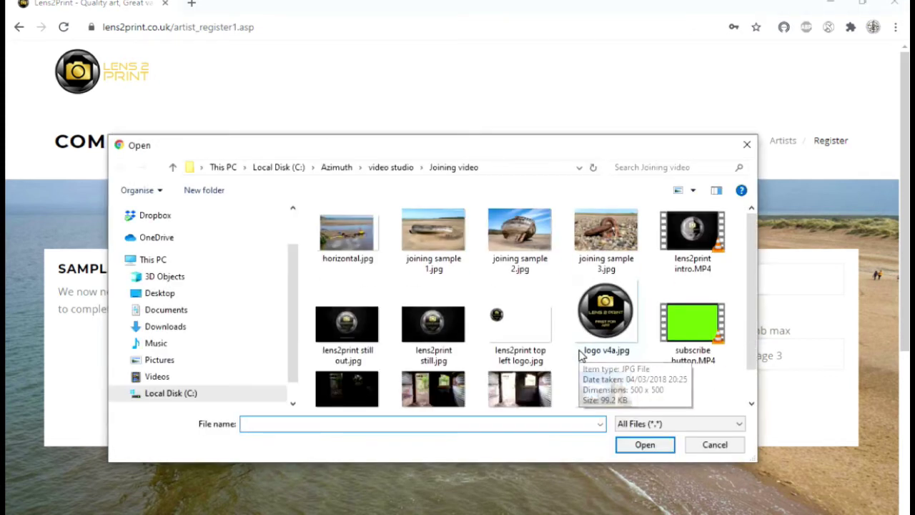
left_click(507, 247)
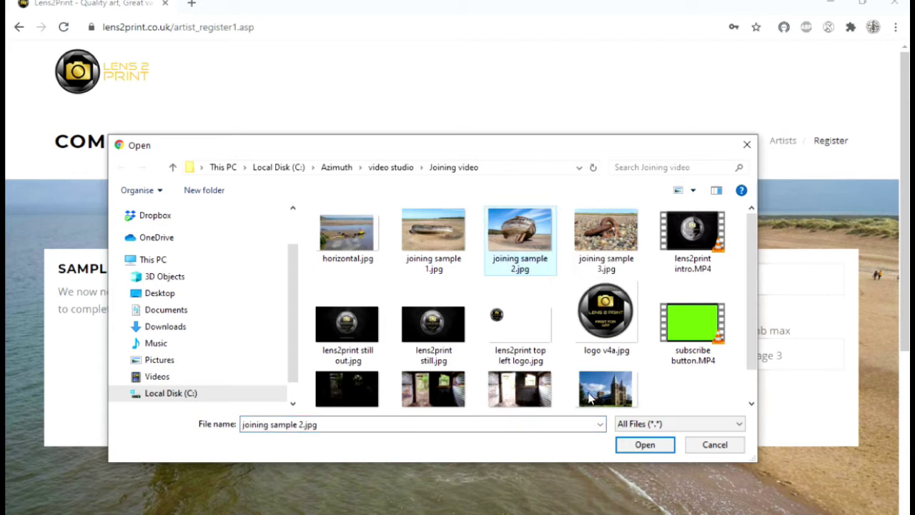
left_click(642, 445)
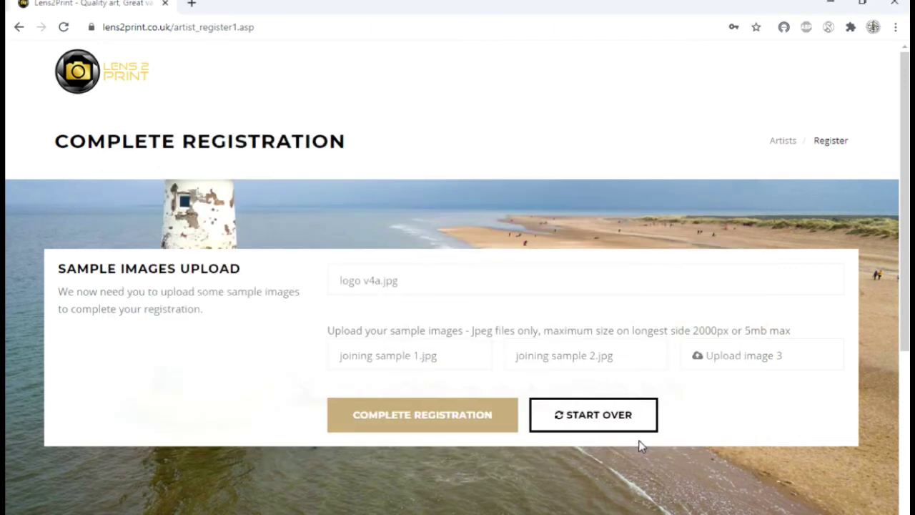
left_click(715, 363)
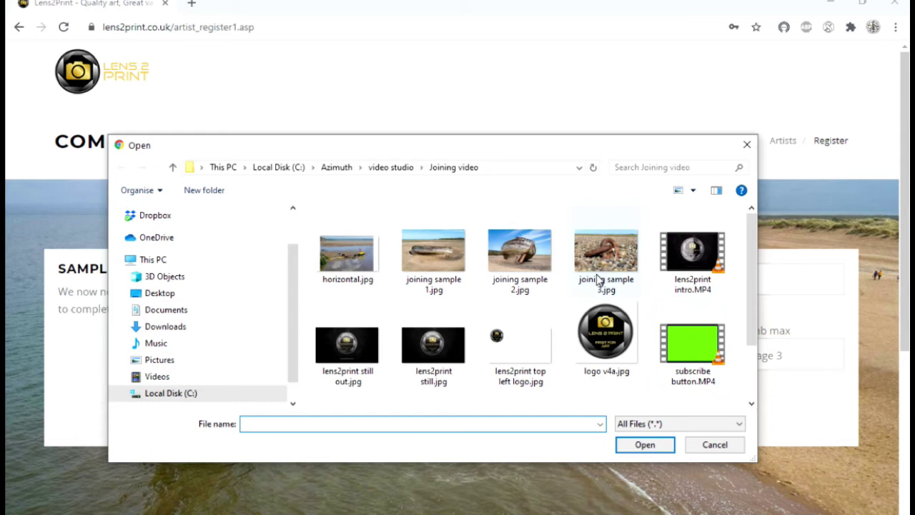
left_click(585, 254)
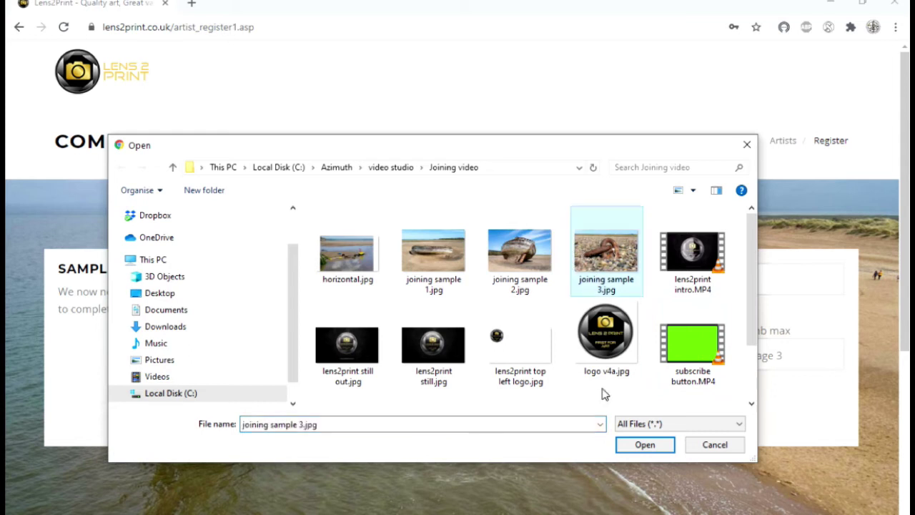
left_click(640, 443)
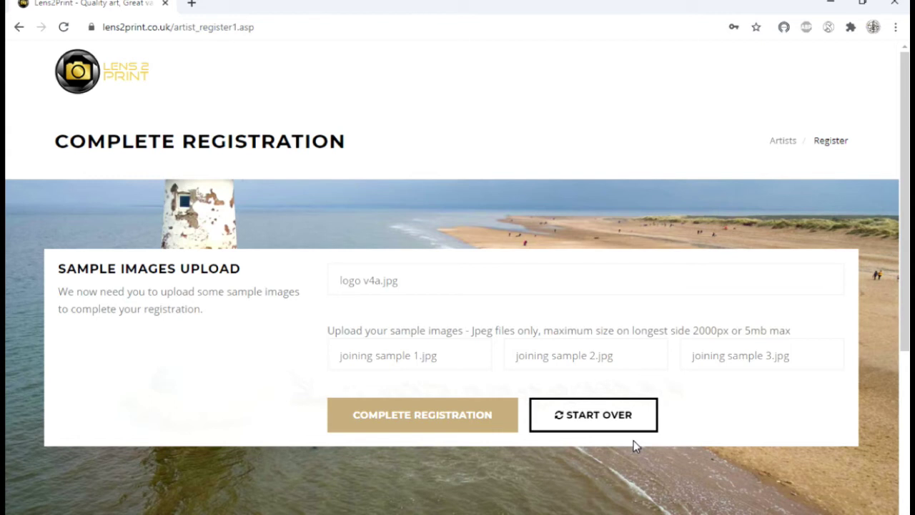
Complete the artist registration with the chosen images and dismiss the notification.
left_click(462, 414)
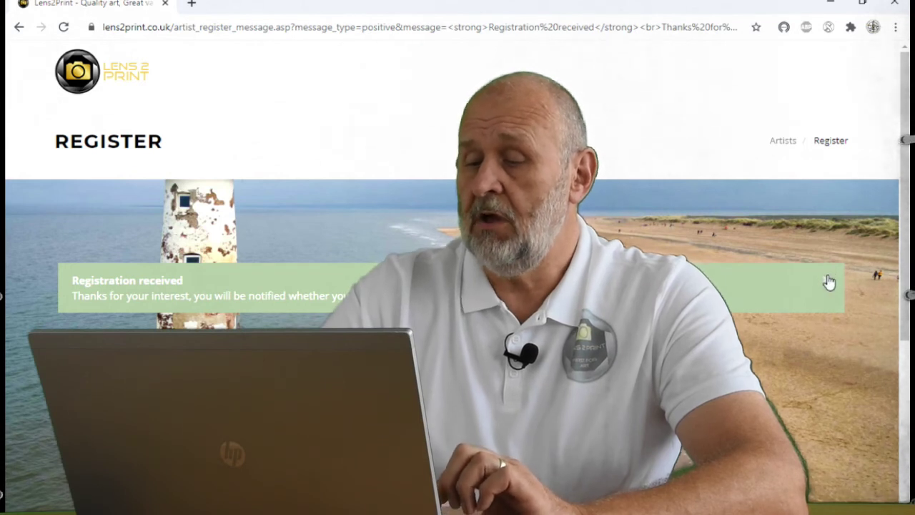
left_click(827, 278)
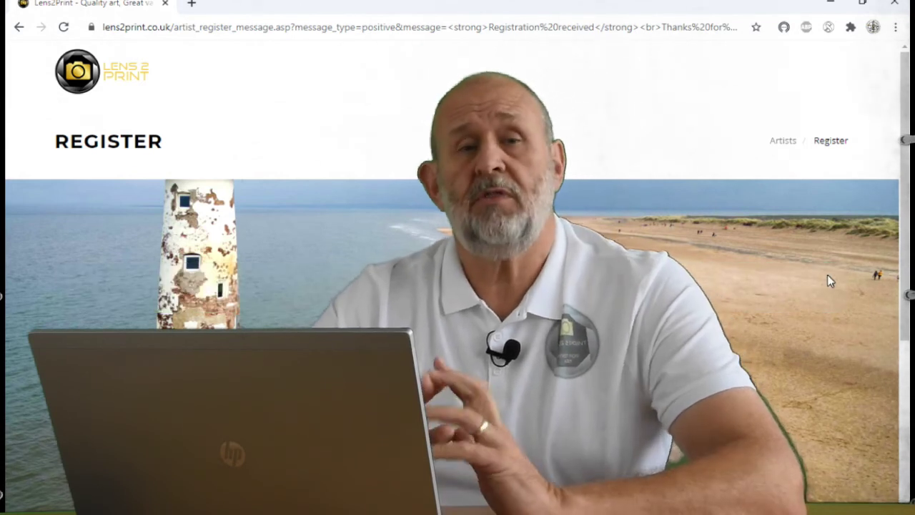